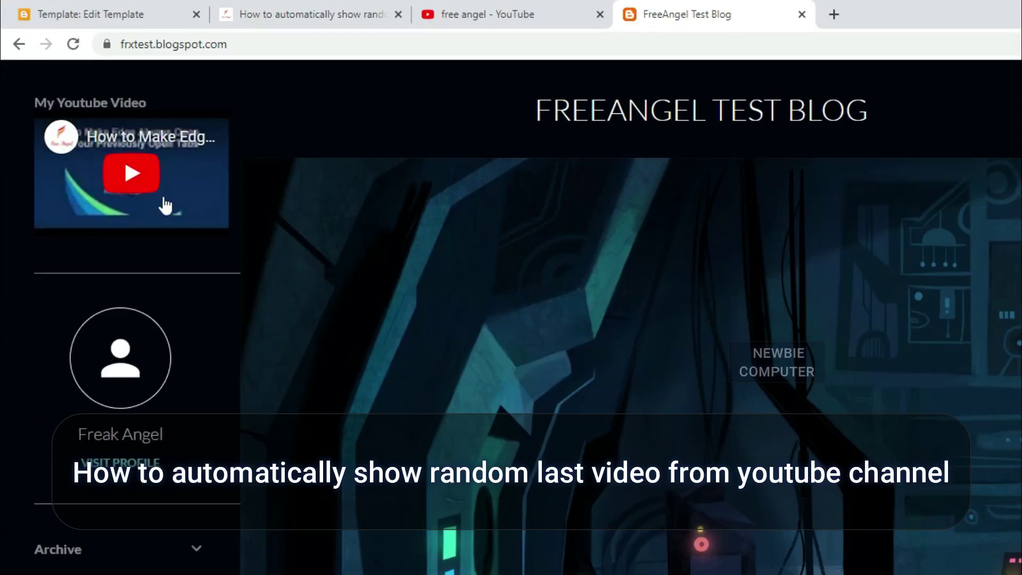
Step: Reload the blog page twice to watch the My Youtube Video gadget change videos
right_click(467, 119)
left_click(531, 173)
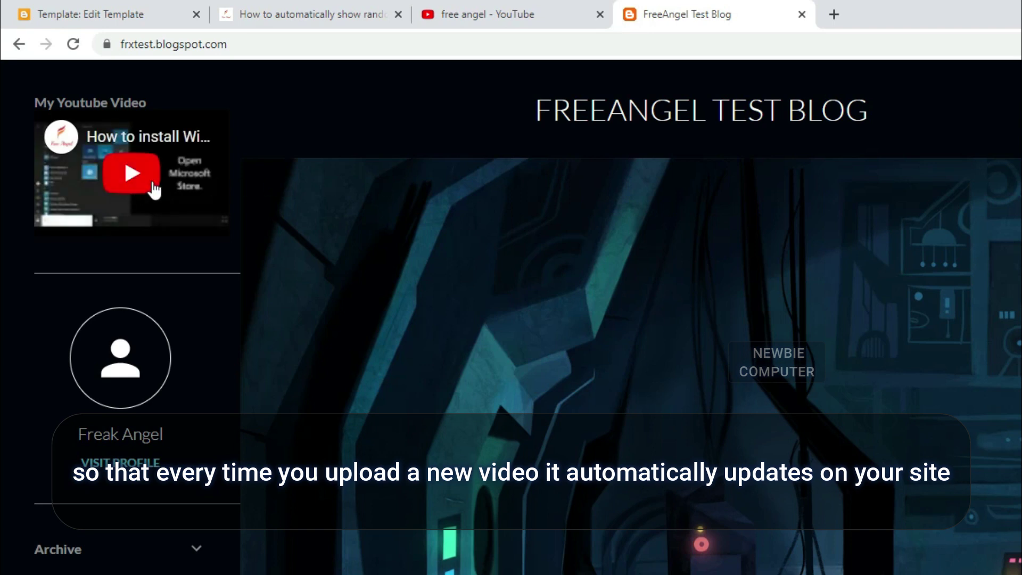
right_click(453, 113)
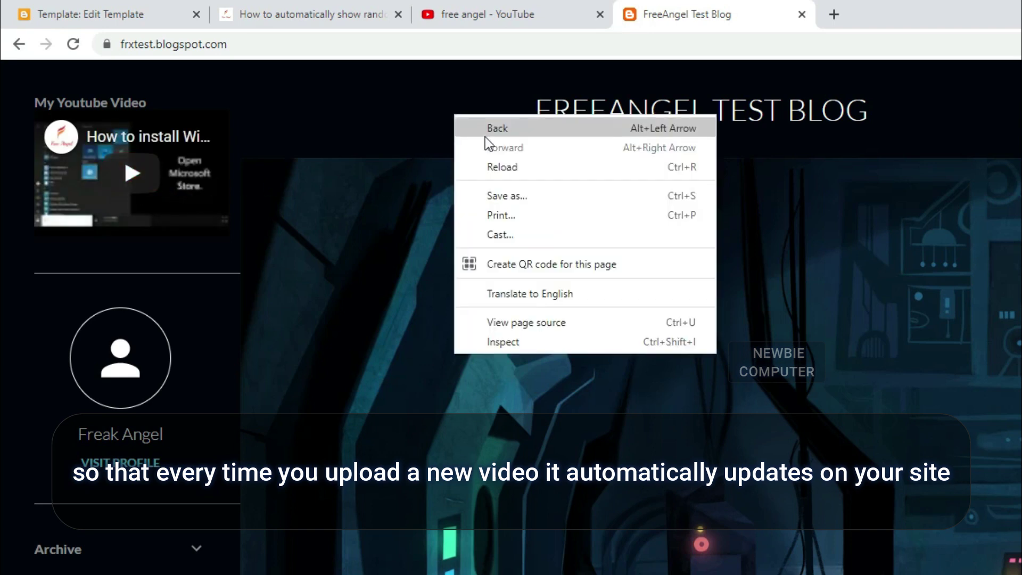
left_click(499, 163)
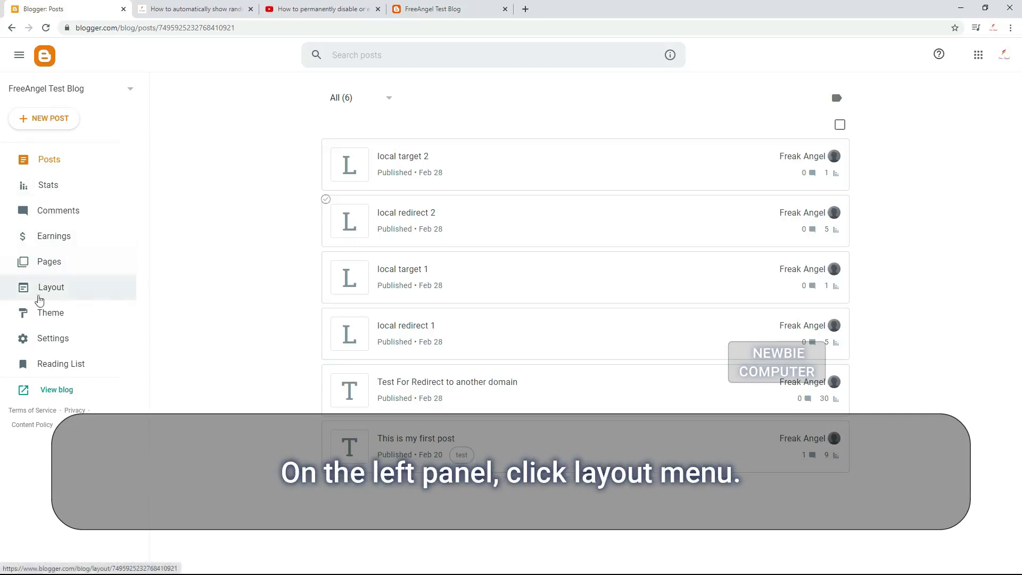
Step: From Layout, add an HTML/JavaScript gadget to the Sidebar titled 'My Youtube Video'
left_click(110, 260)
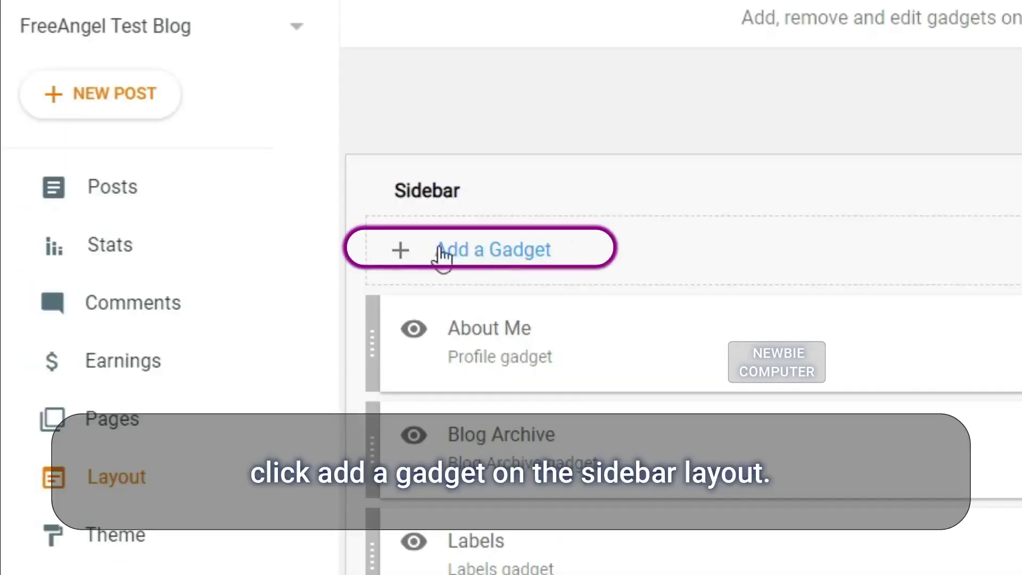
left_click(486, 250)
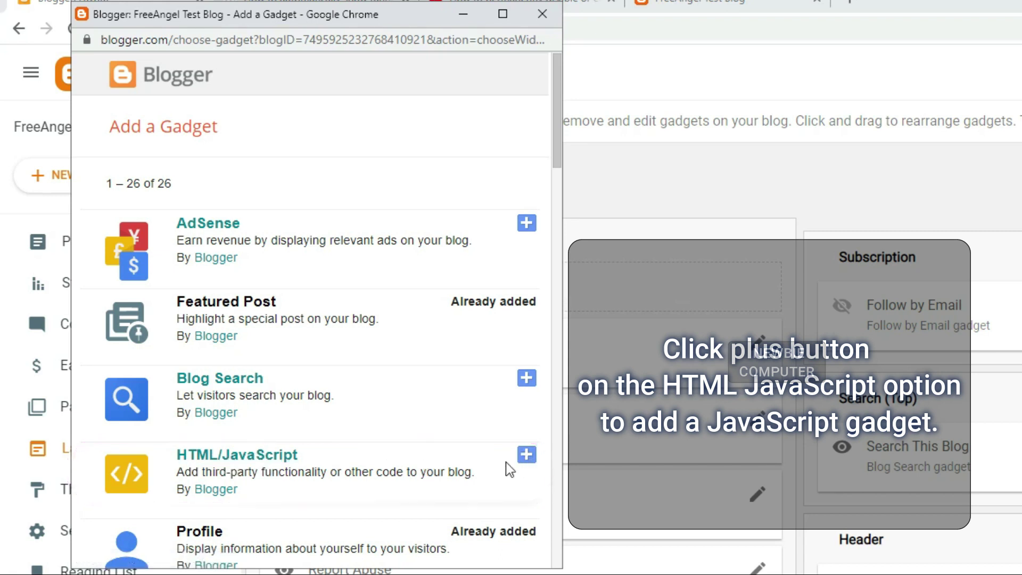
left_click(523, 457)
type("My You")
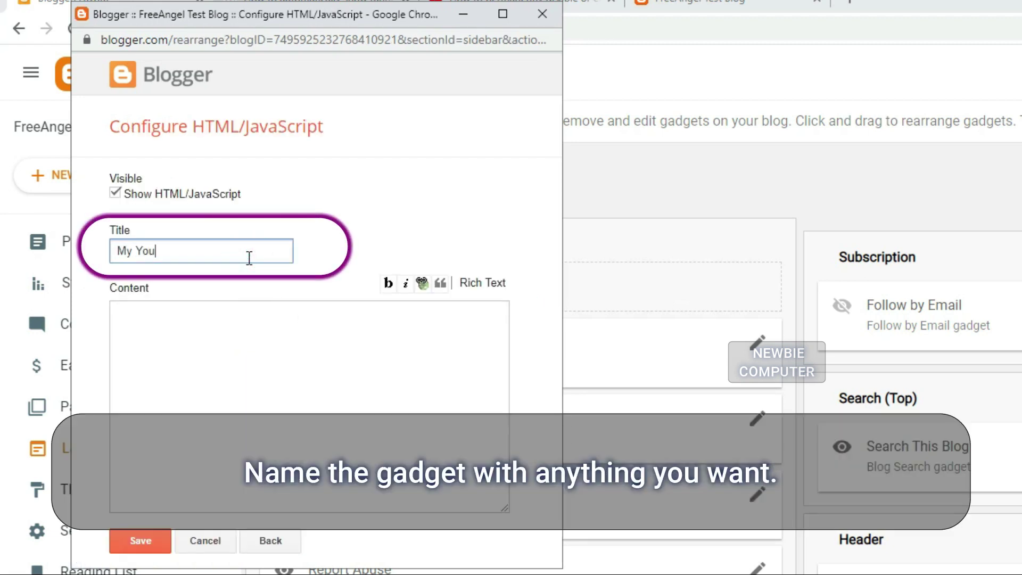
type("tube Video")
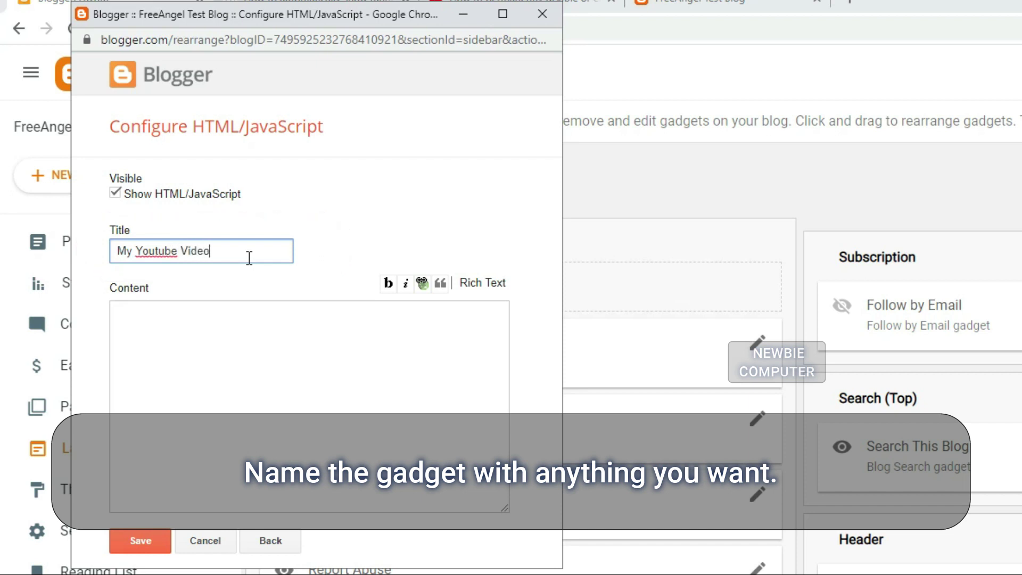
left_click(244, 314)
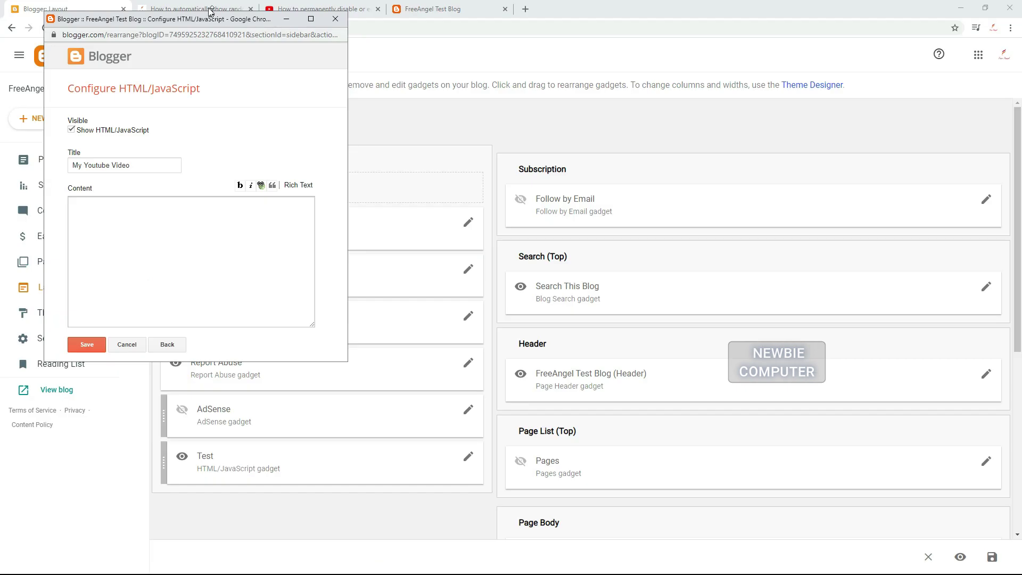
Step: Copy the youtube-frame iframe code from the tutorial post into the gadget's Content box
left_click(207, 10)
scroll(306, 314, "down", 3)
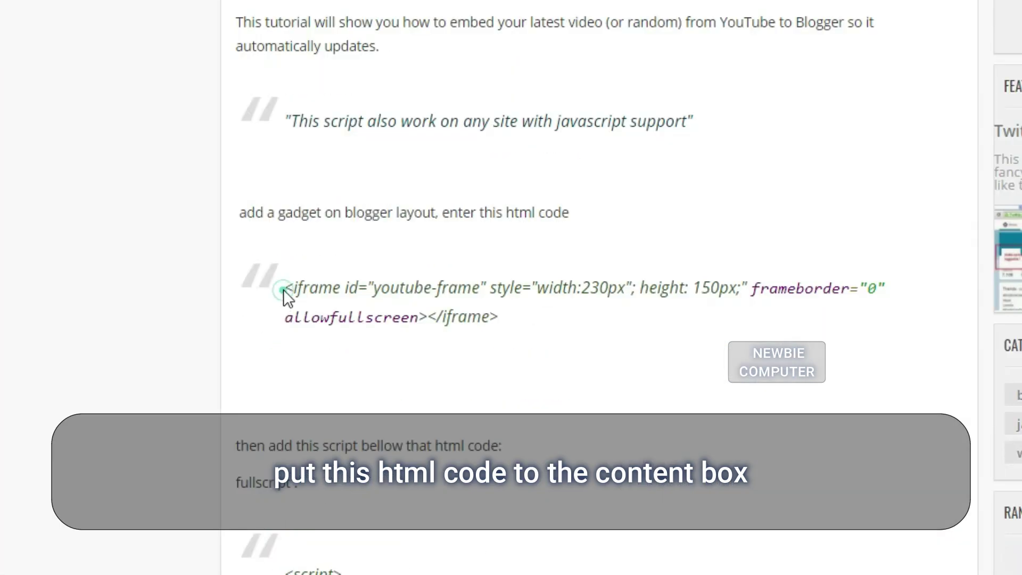
left_click_drag(251, 298, 405, 321)
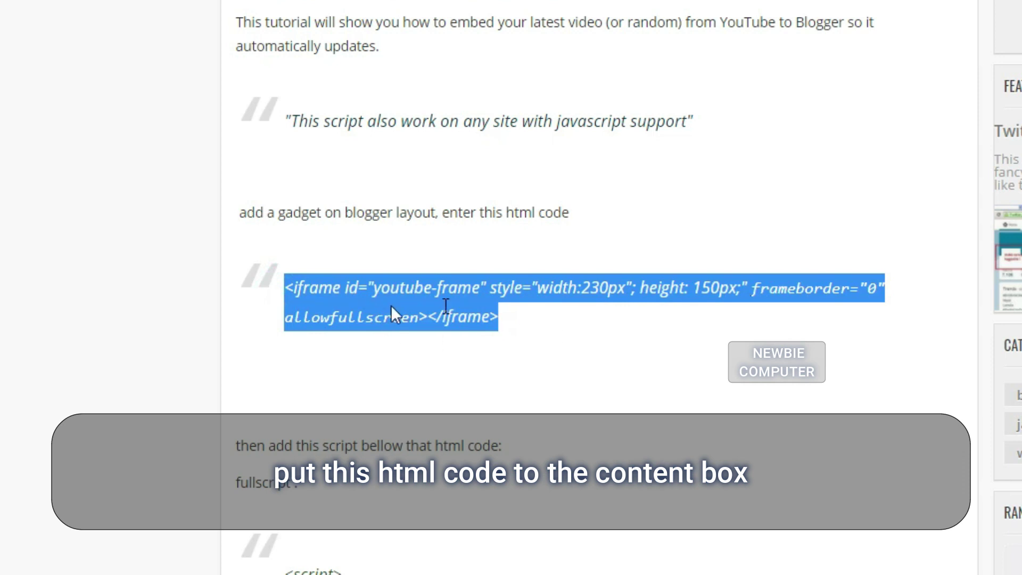
right_click(433, 303)
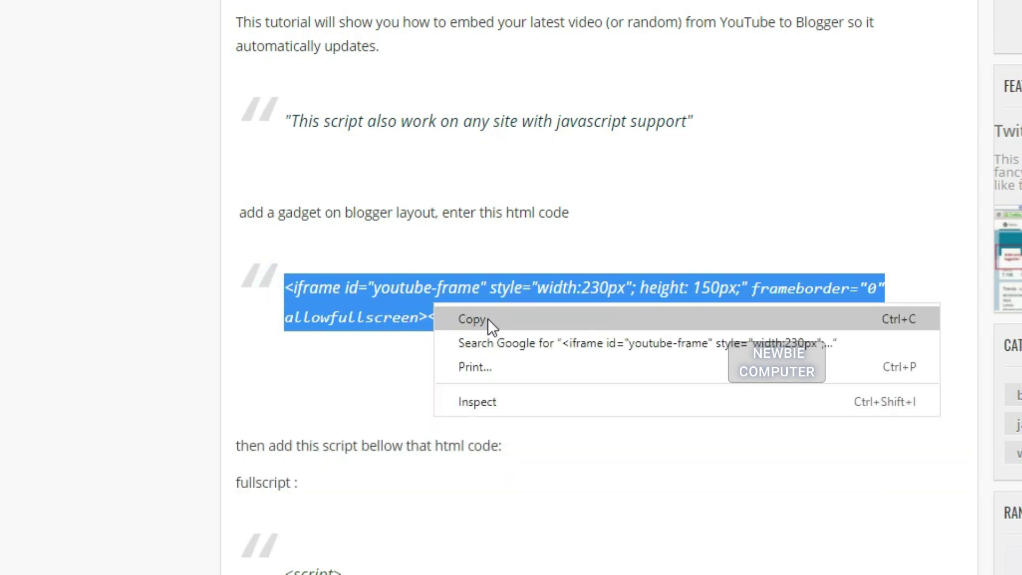
left_click(471, 319)
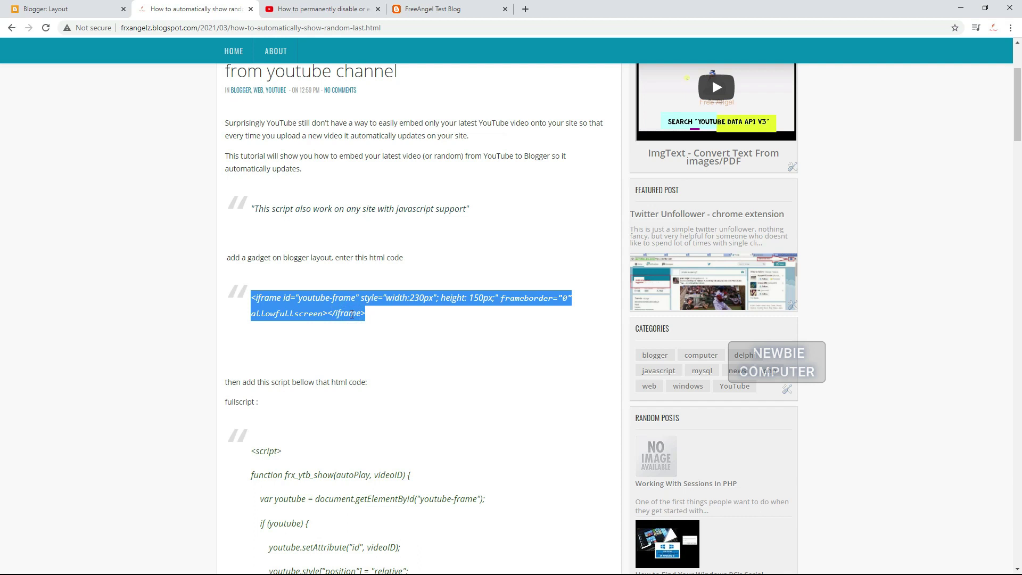
key("alt+Tab")
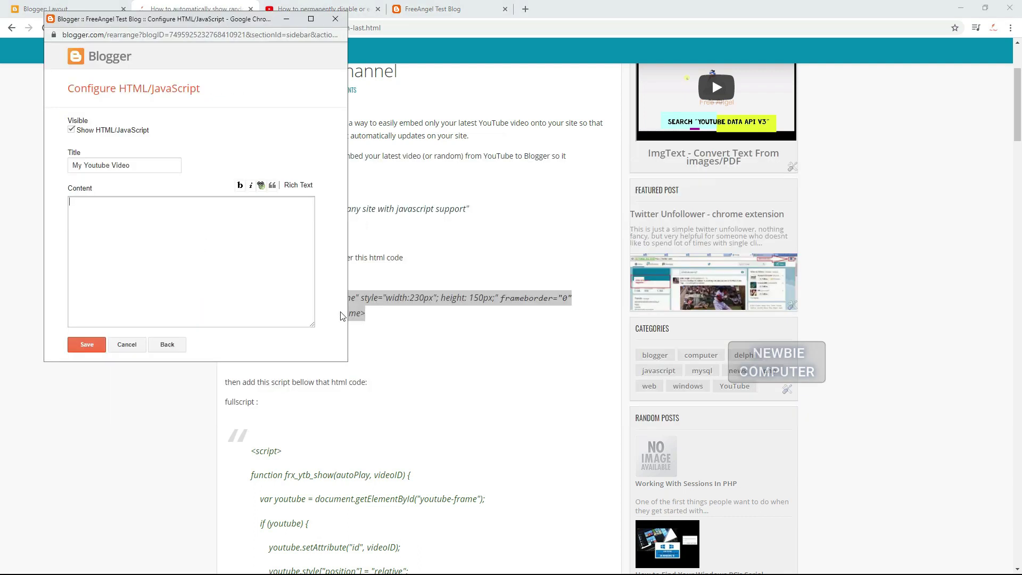
left_click(206, 228)
key("ctrl+v")
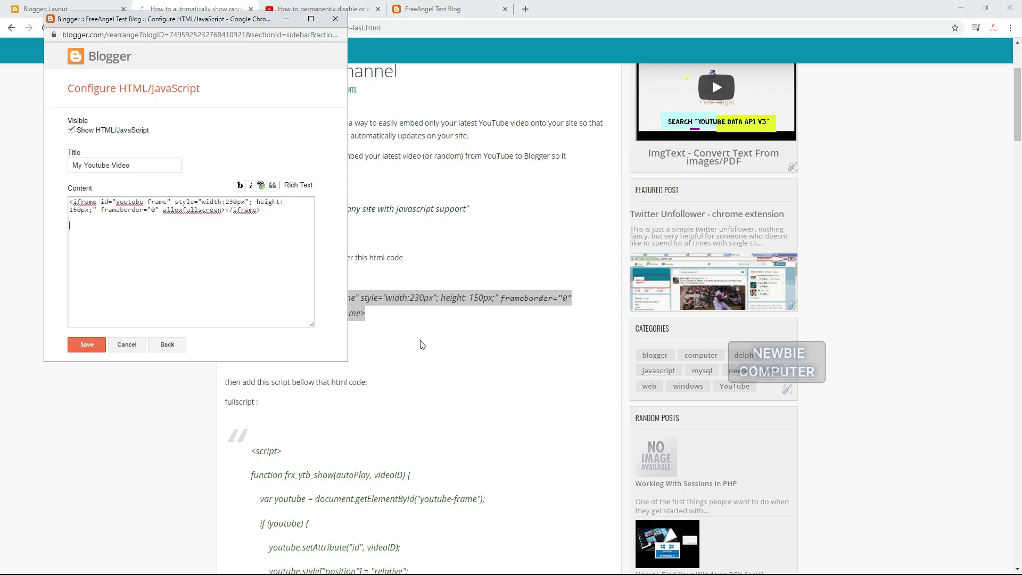
Step: Paste the tutorial's <script> block below the iframe, then select the YOUR CHANNEL ID placeholder
left_click(366, 352)
scroll(366, 353, "down", 2)
left_click_drag(252, 350, 325, 475)
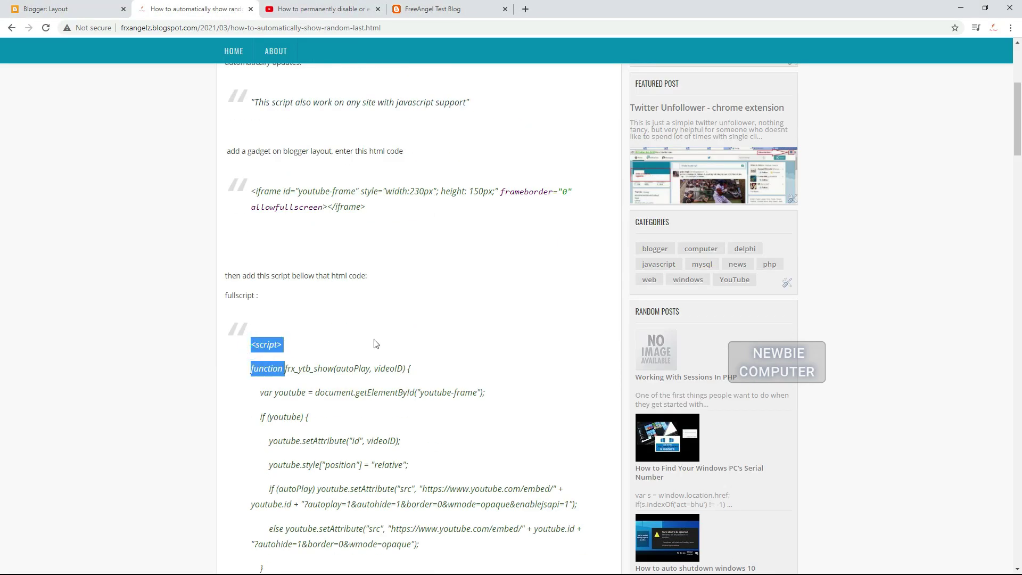
scroll(326, 476, "down", 12)
left_click(307, 479, "shift")
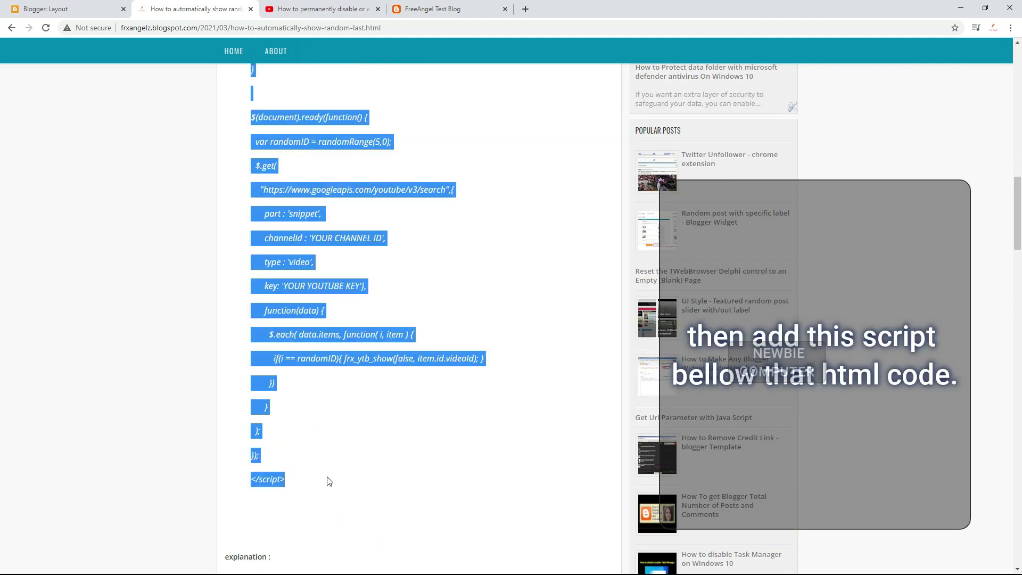
right_click(342, 196)
left_click(357, 200)
key("alt+Tab")
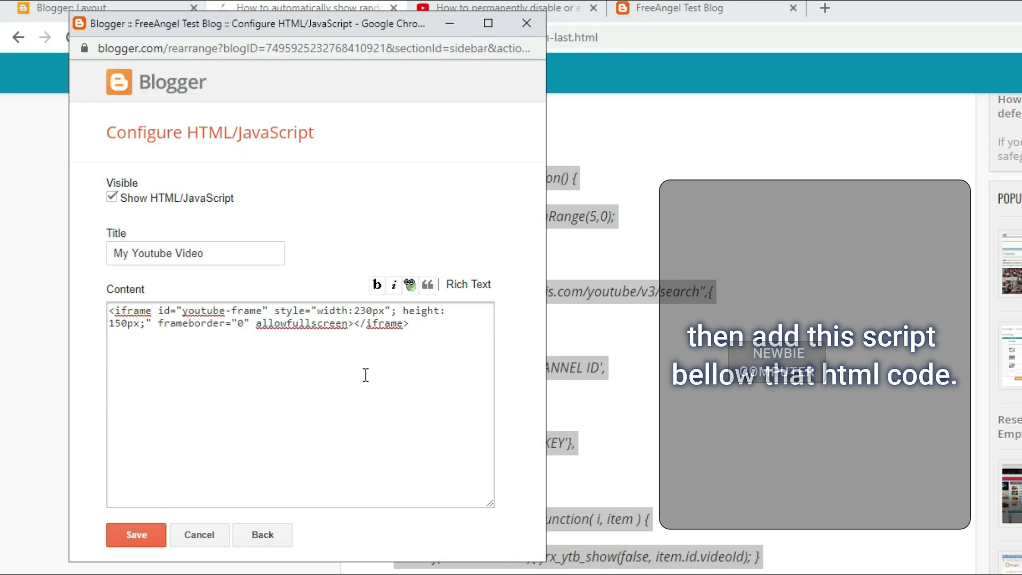
key("ctrl+v")
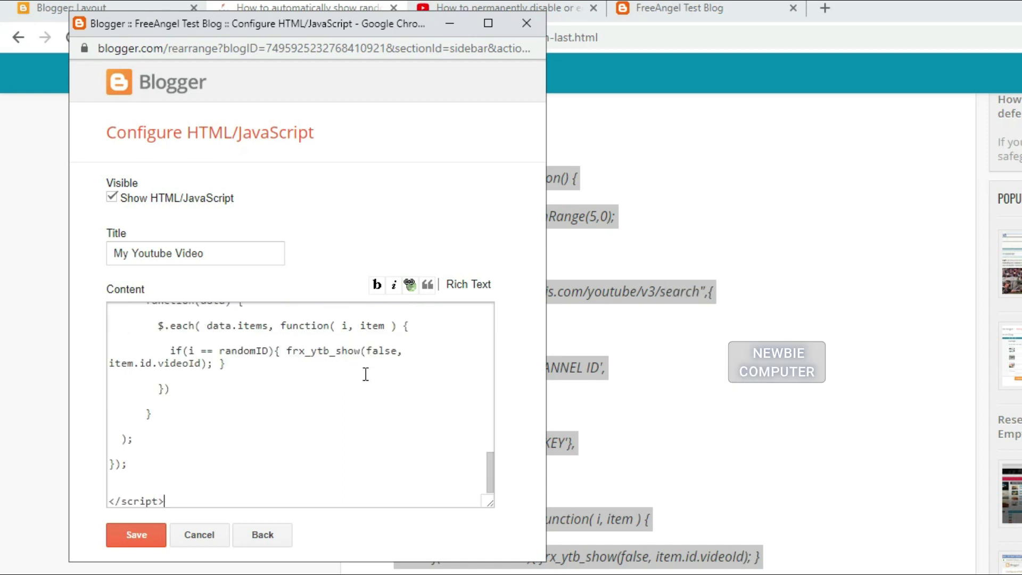
scroll(325, 452, "up", 3)
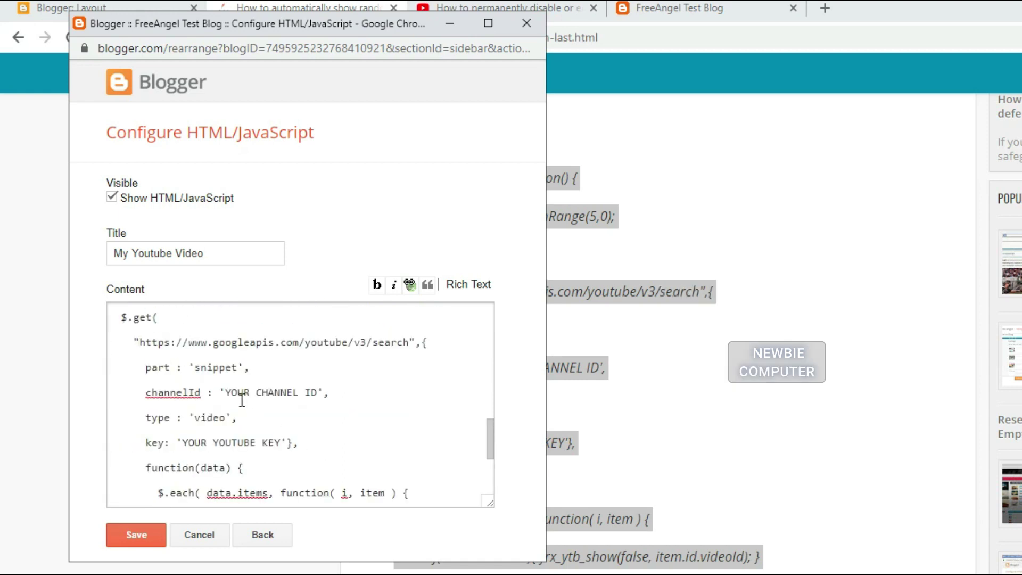
left_click_drag(225, 392, 319, 393)
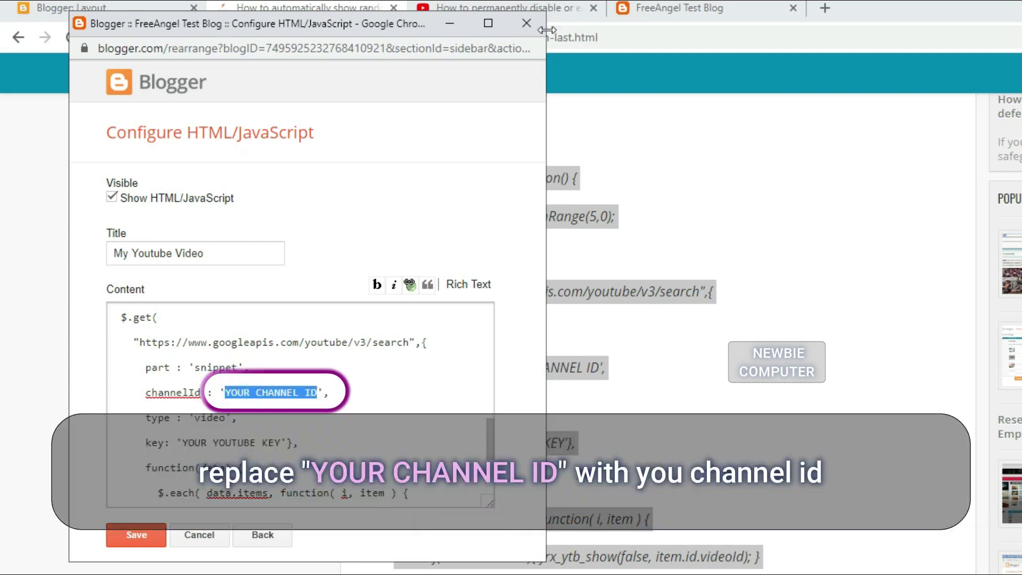
Step: Copy the free angel channel's ID from the /channel/ address of its YouTube page
left_click(562, 9)
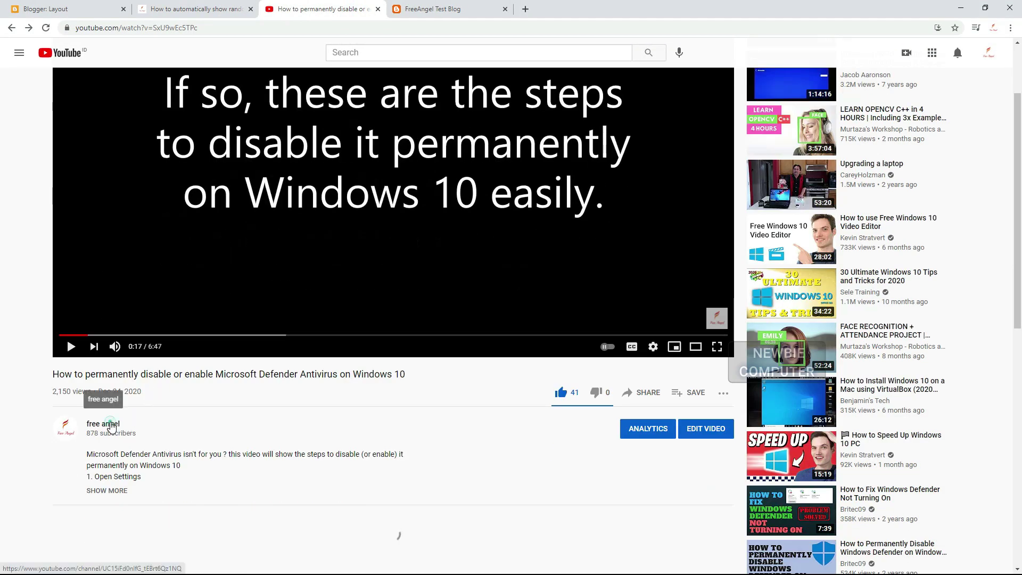
left_click(115, 424)
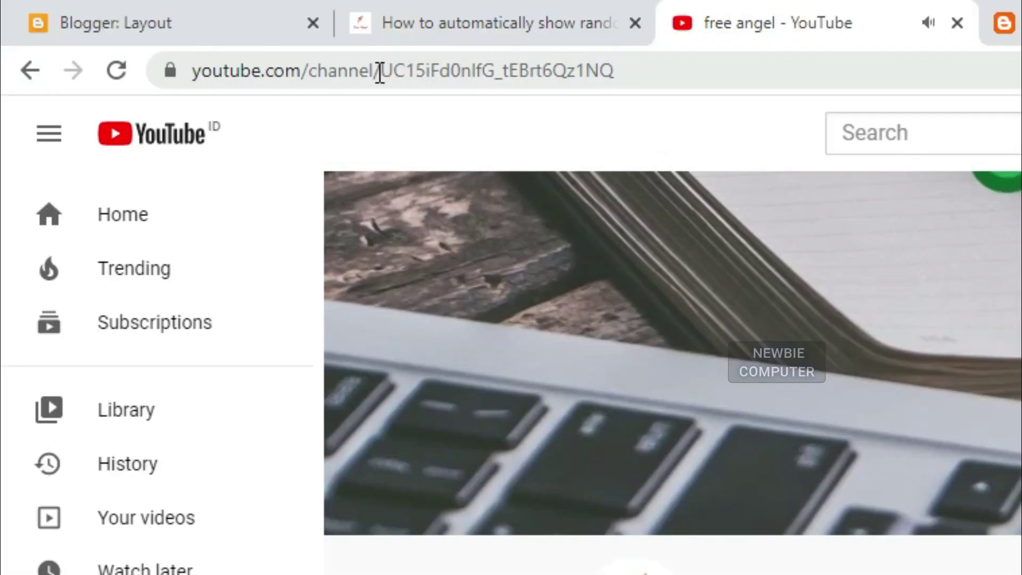
left_click(150, 28)
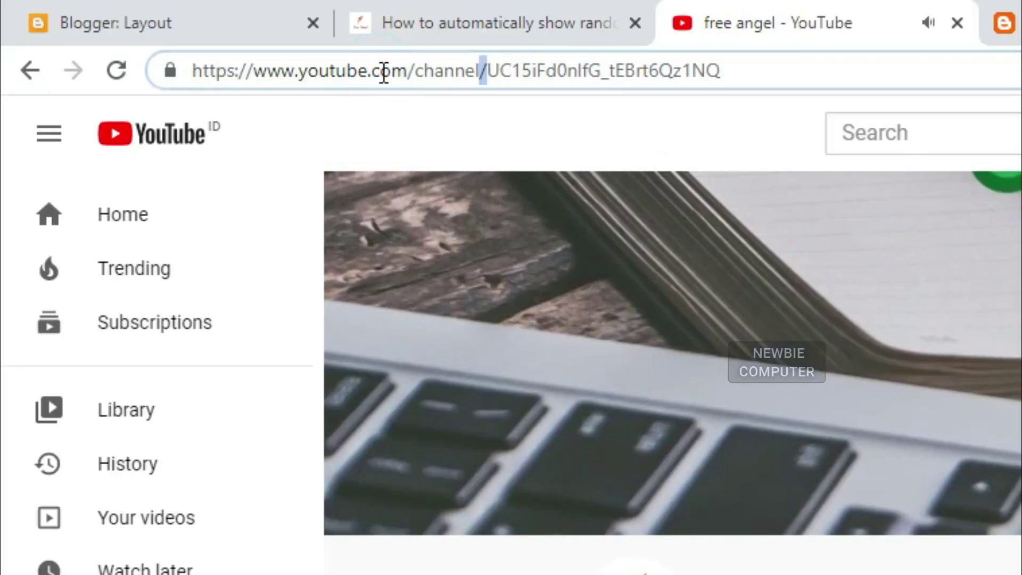
left_click(492, 71)
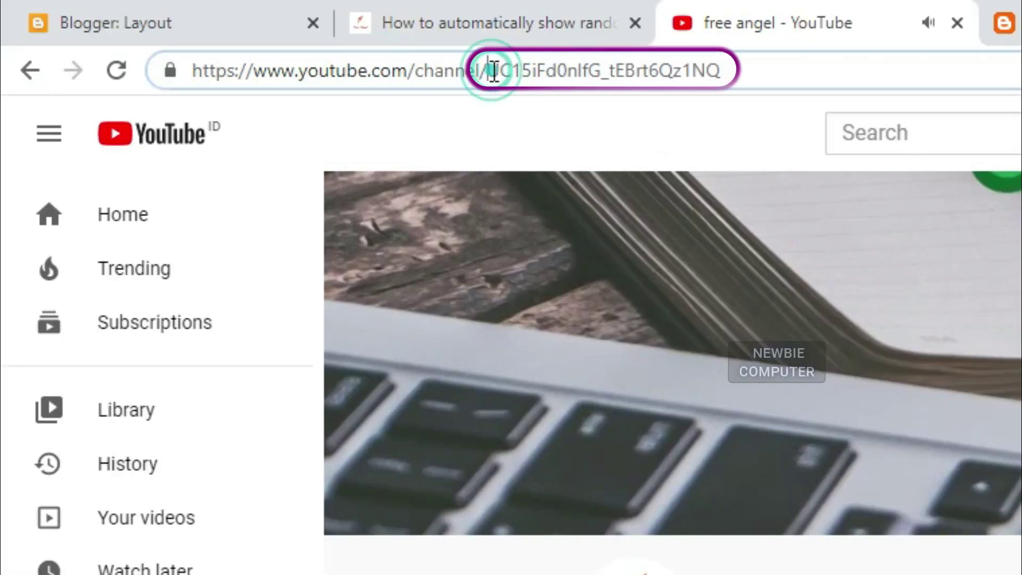
left_click_drag(494, 71, 827, 71)
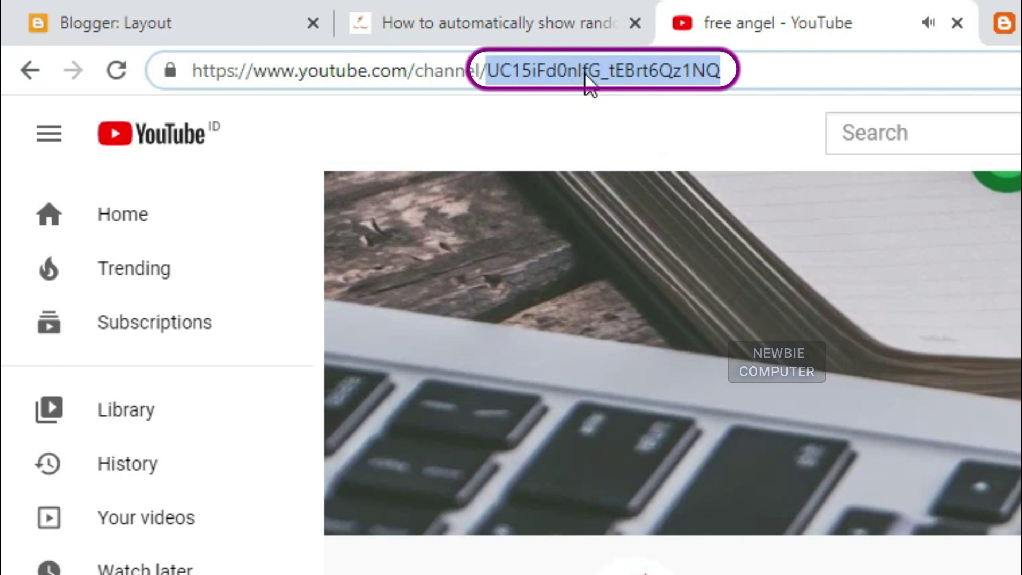
right_click(585, 89)
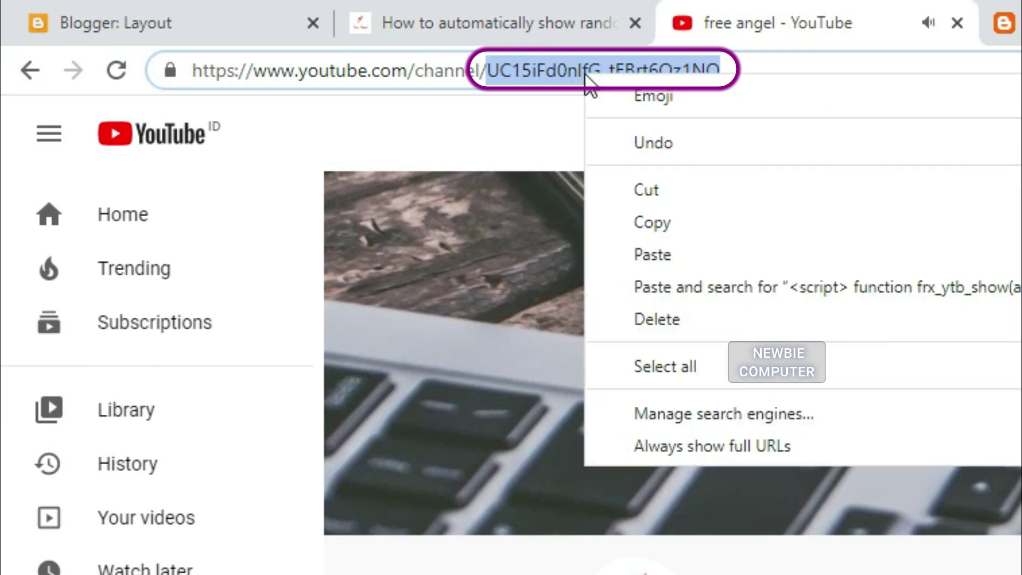
left_click(664, 223)
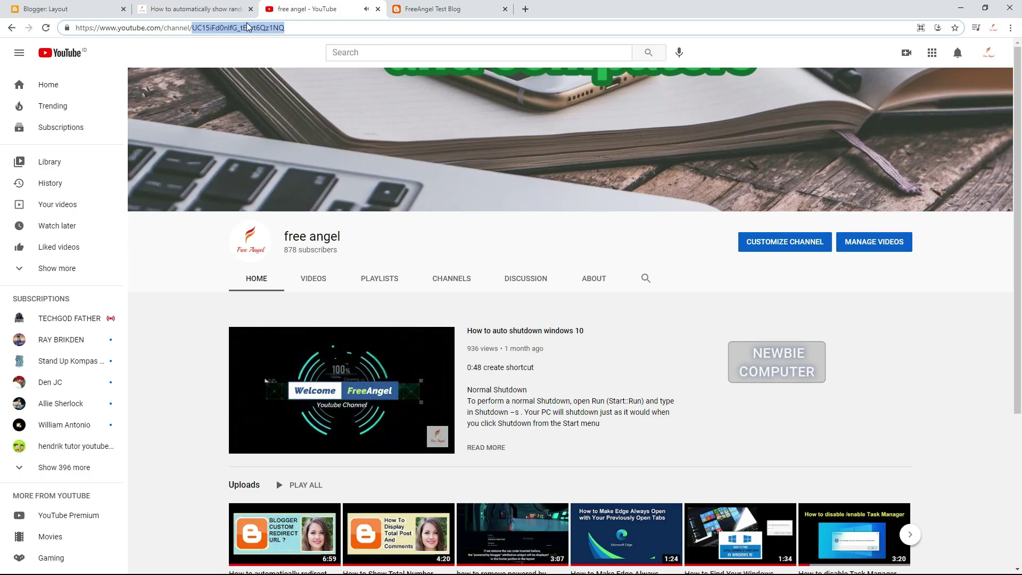
left_click(207, 13)
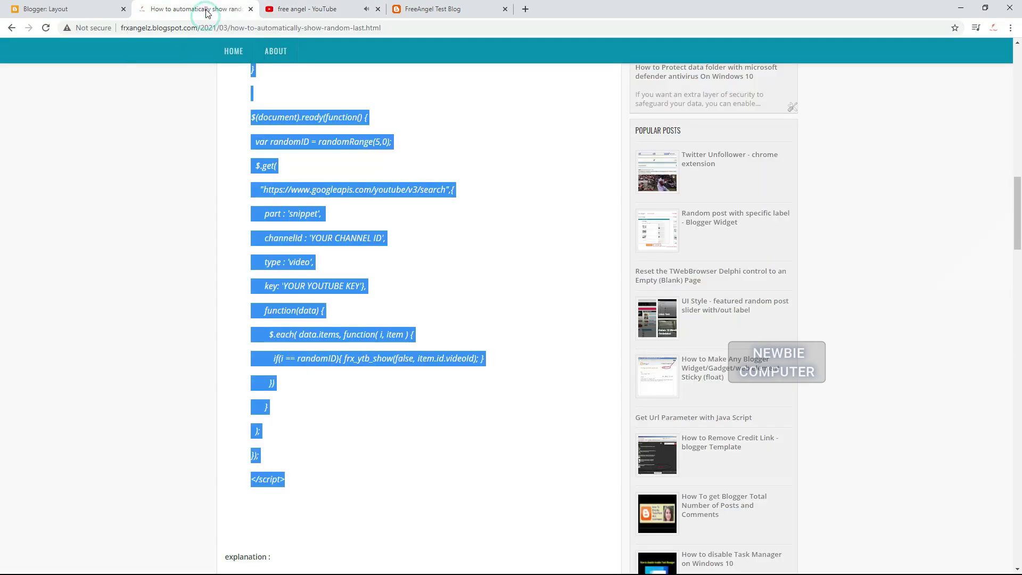
Step: Paste channel ID UC15iFd0nlfG_tEBrt6Qz1NQ over the placeholder and select YOUR YOUTUBE KEY
key("alt+Tab")
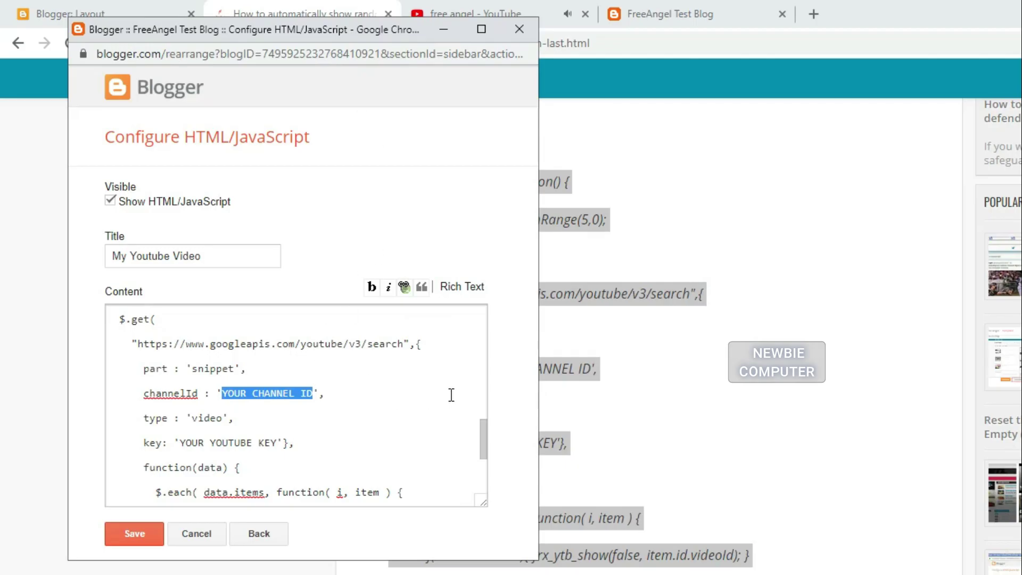
key("ctrl+v")
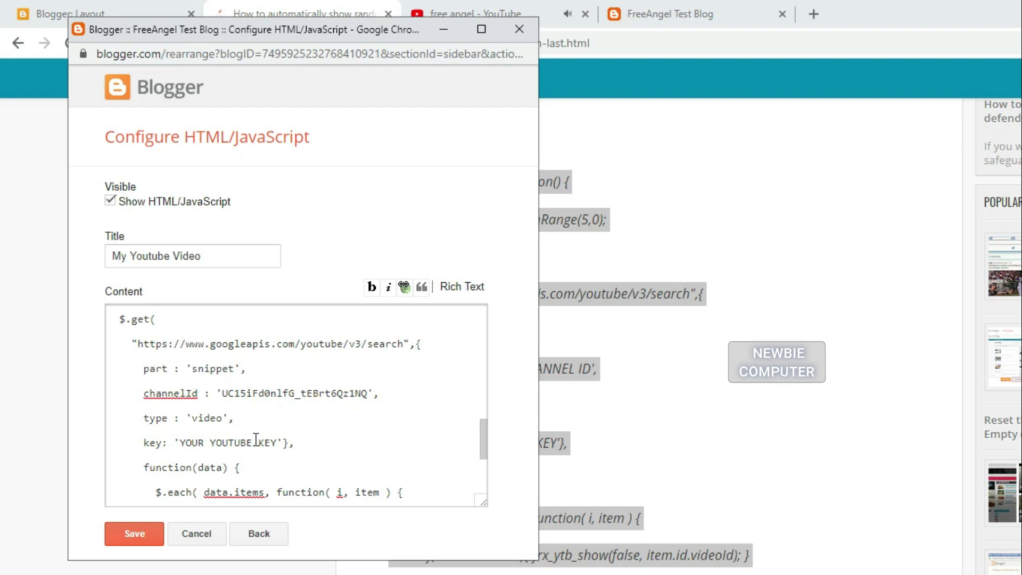
left_click_drag(179, 442, 271, 444)
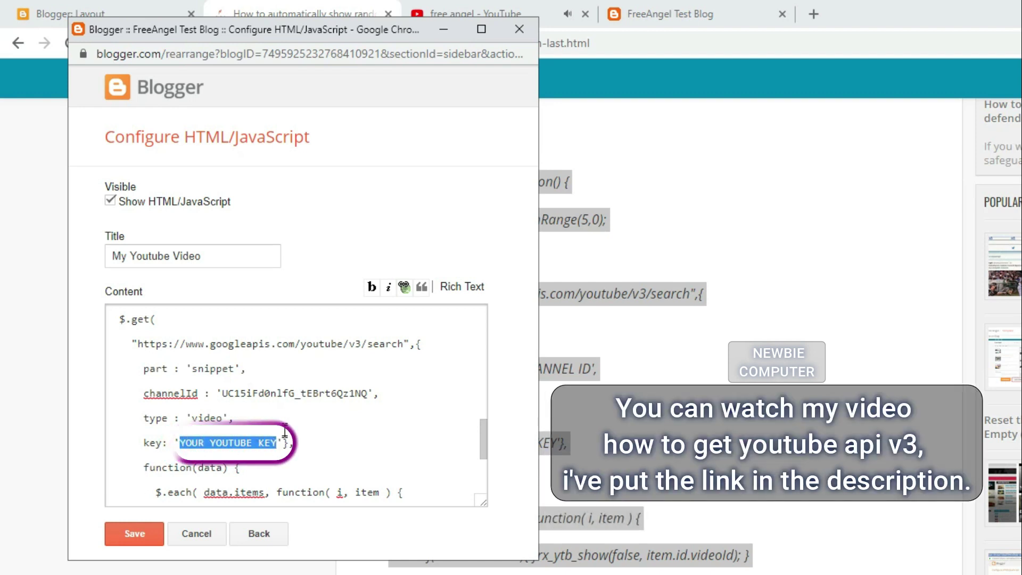
Step: Copy the API key from Notepad over YOUR YOUTUBE KEY and save the gadget
key("super")
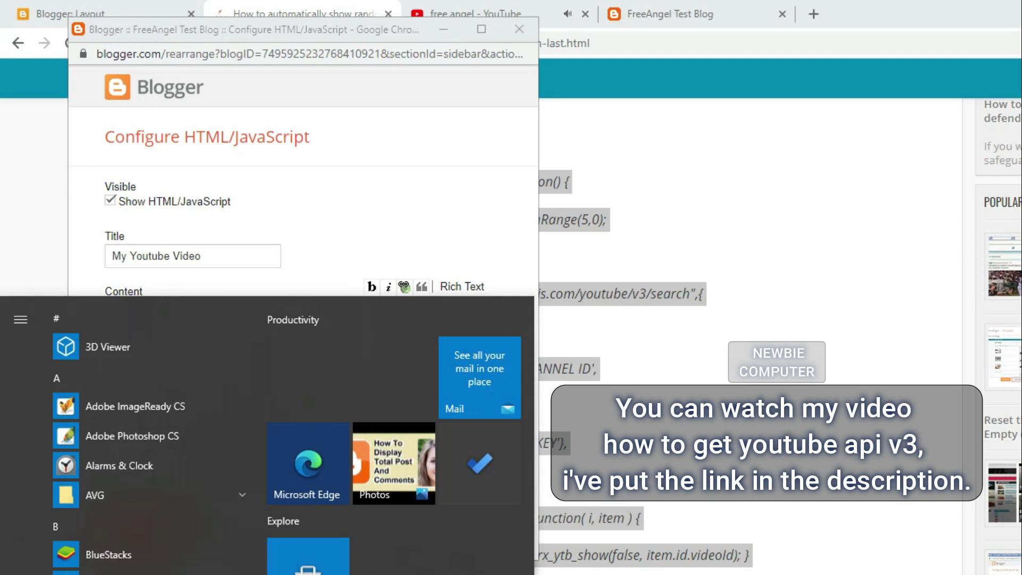
key("alt+Tab")
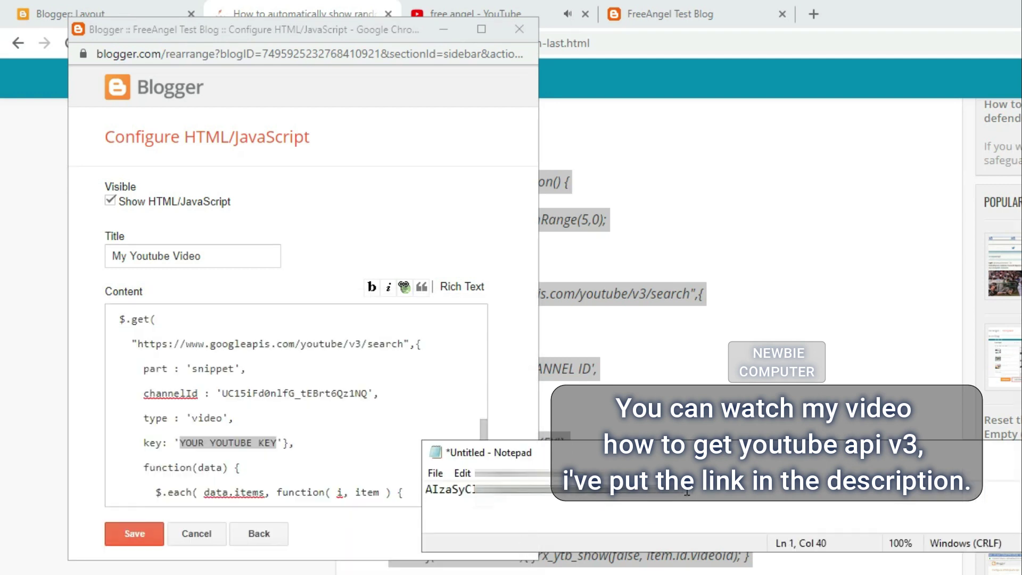
left_click_drag(686, 492, 413, 488)
right_click(497, 506)
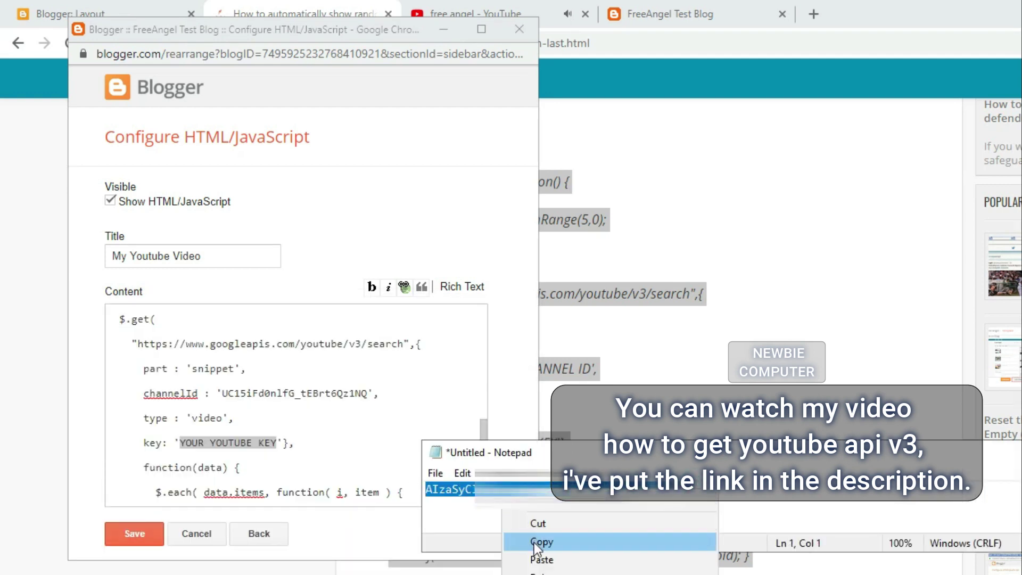
left_click(532, 541)
right_click(183, 444)
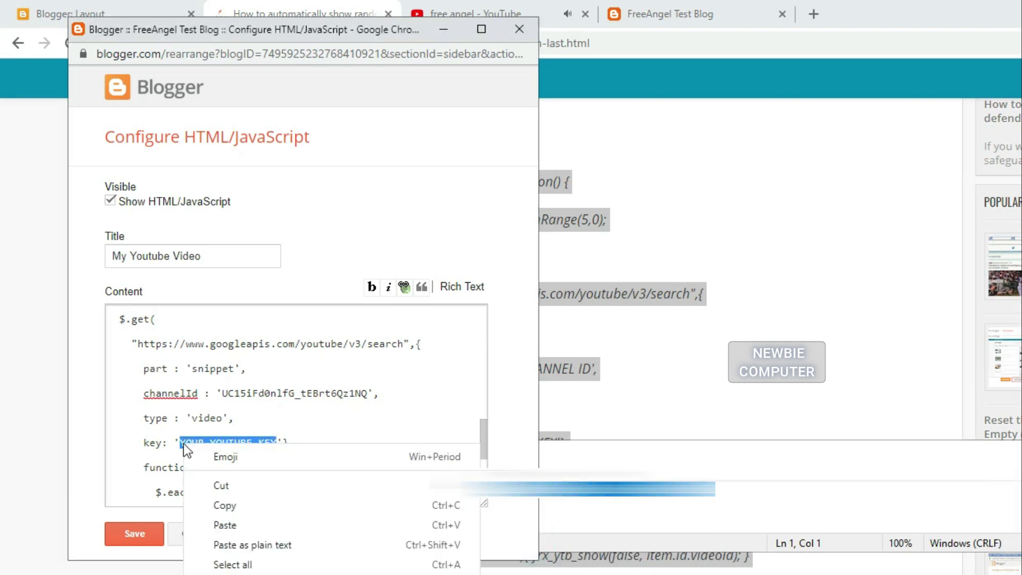
left_click(237, 528)
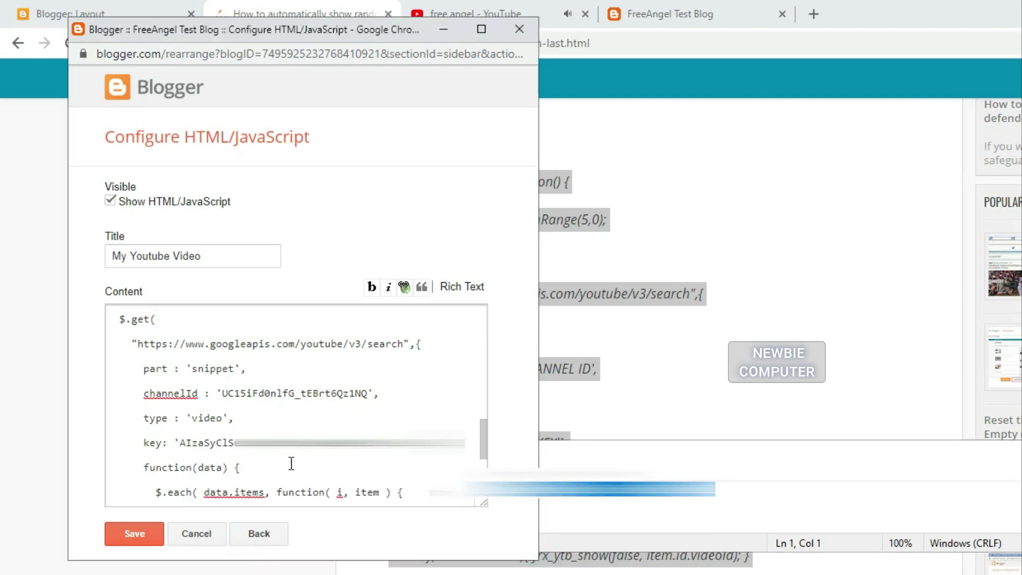
left_click(143, 534)
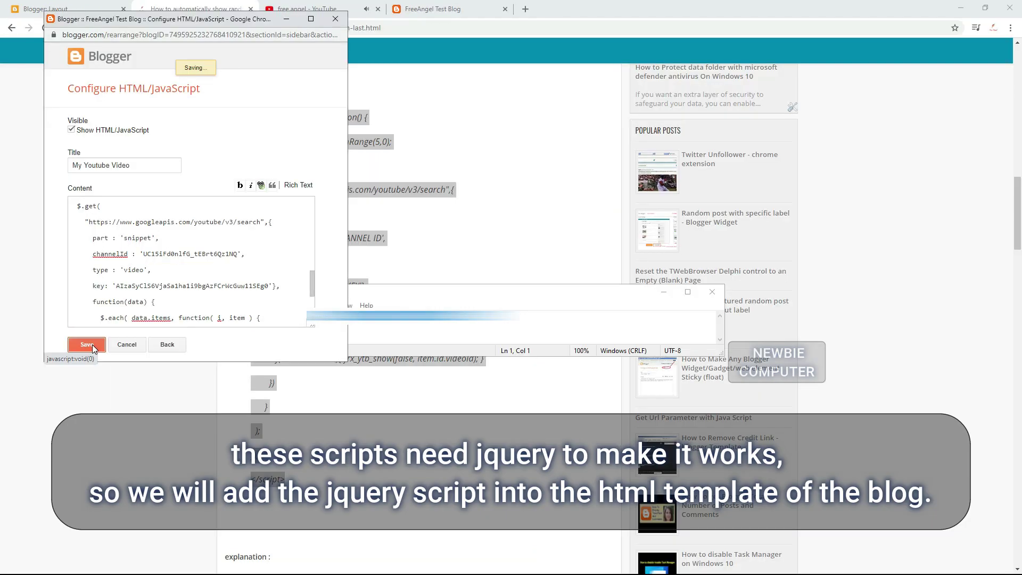
Step: Open Edit HTML from the Theme page's Customize dropdown
left_click(82, 10)
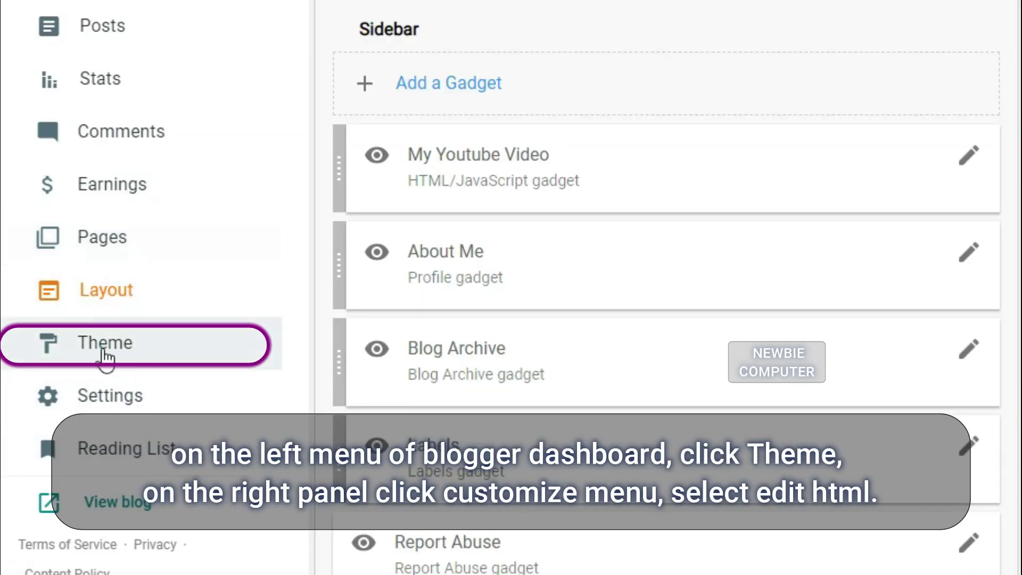
left_click(103, 349)
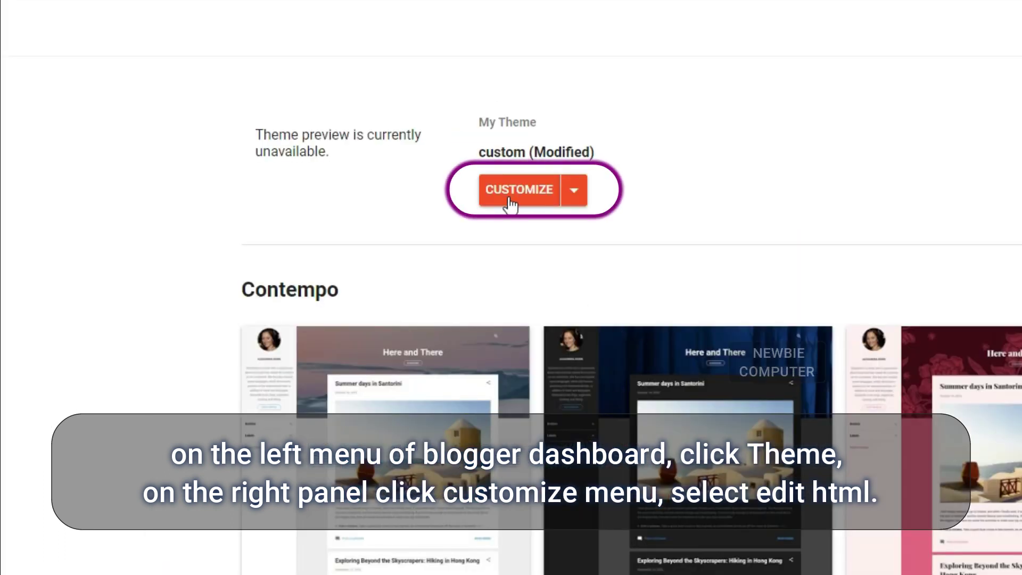
left_click(574, 195)
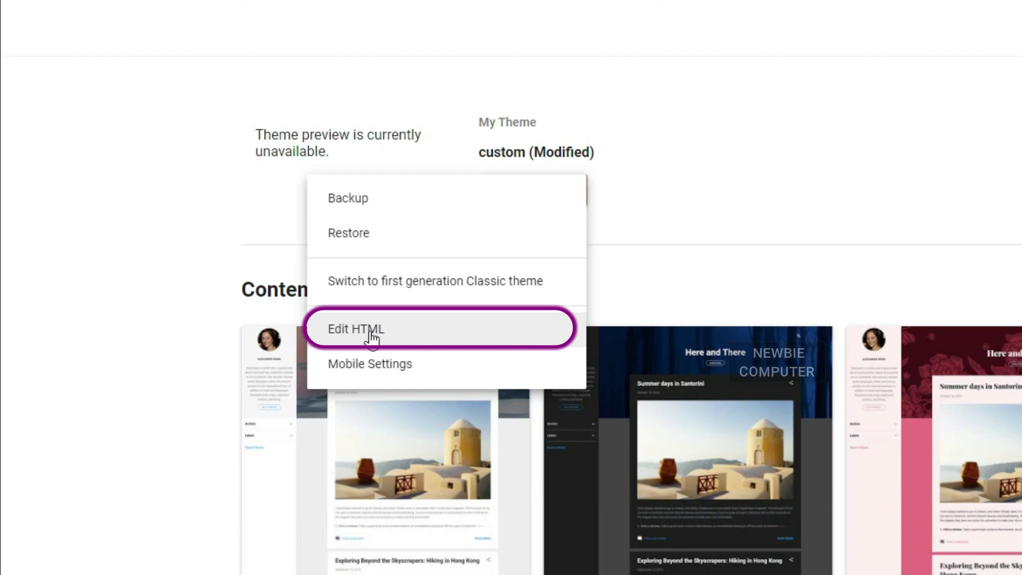
left_click(359, 339)
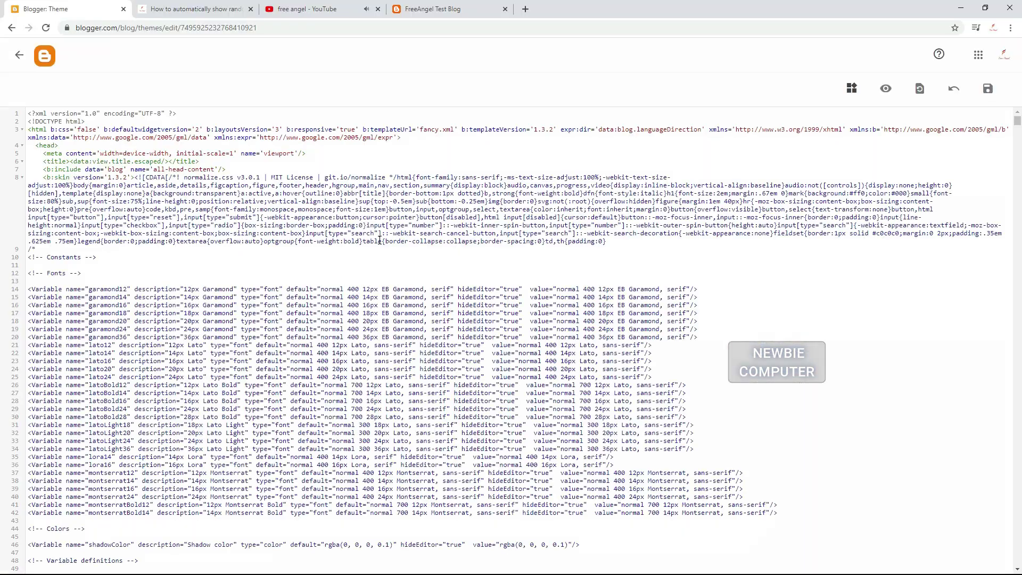
left_click(216, 9)
scroll(454, 319, "down", 5)
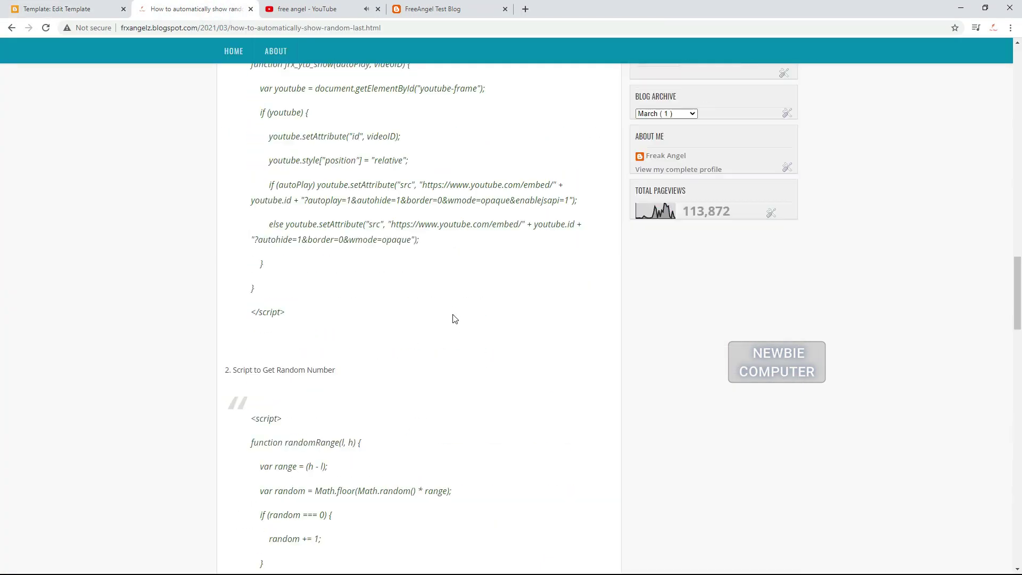
scroll(454, 320, "down", 5)
scroll(454, 317, "down", 3)
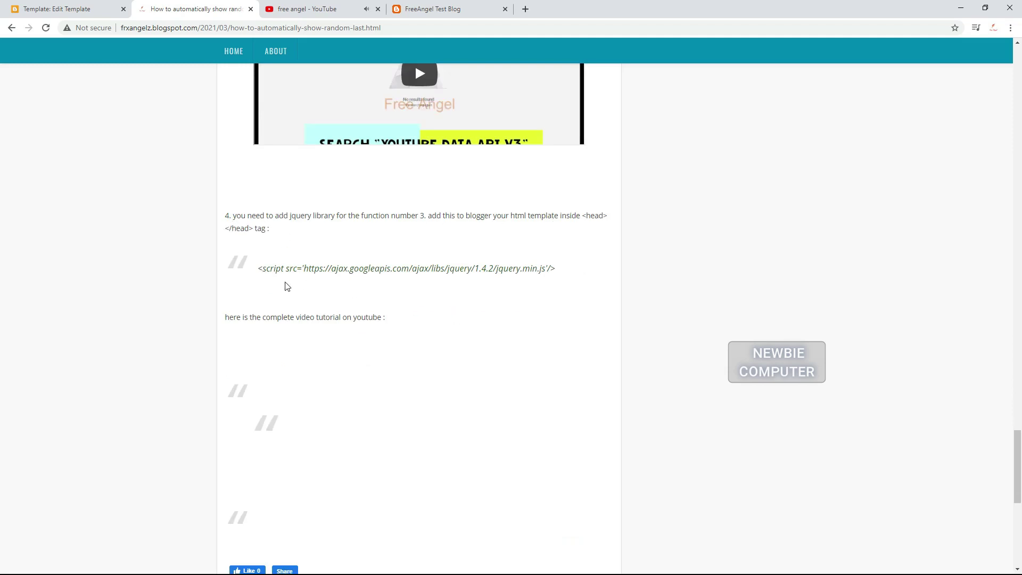
left_click_drag(257, 269, 606, 275)
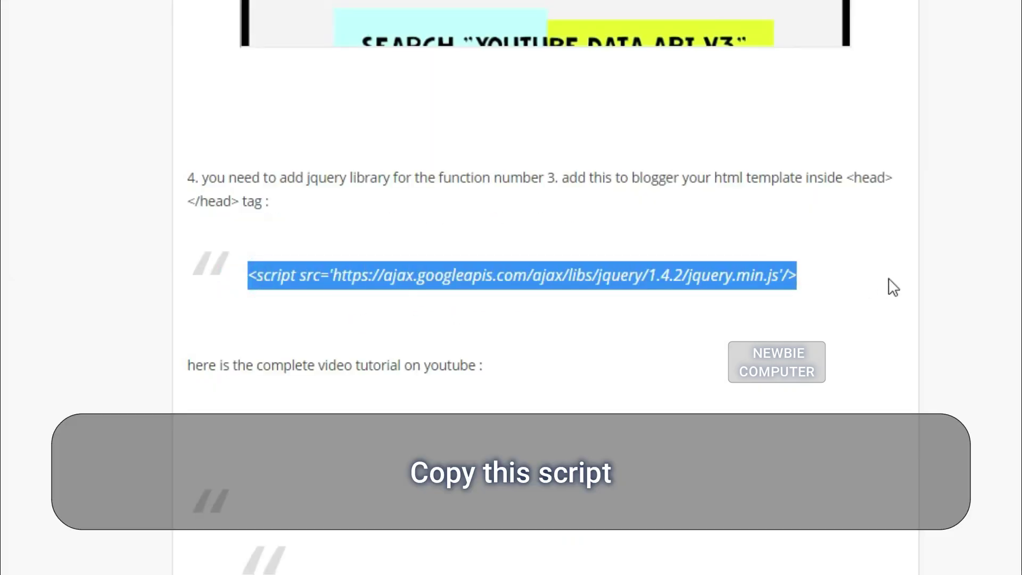
right_click(561, 276)
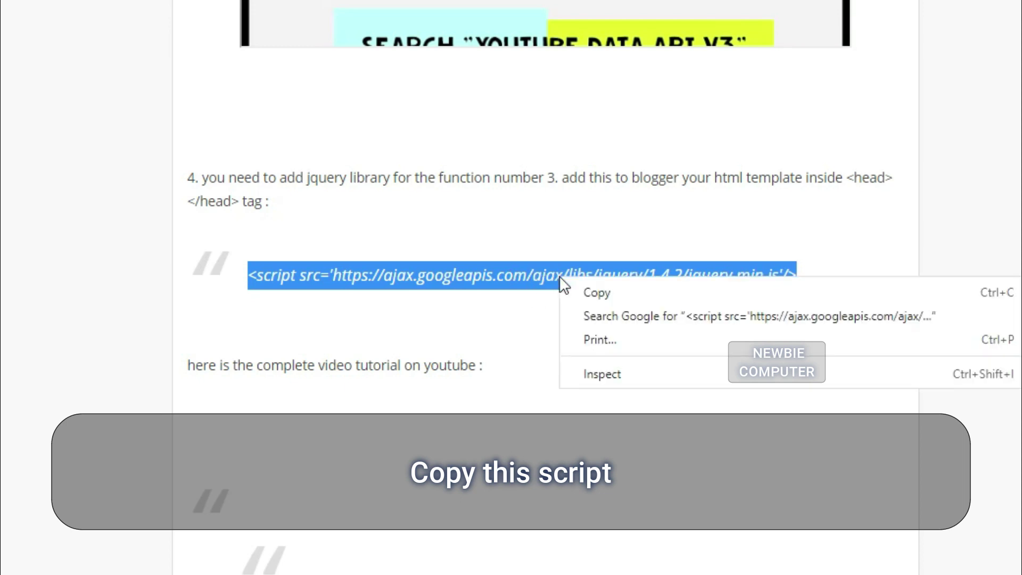
left_click(605, 293)
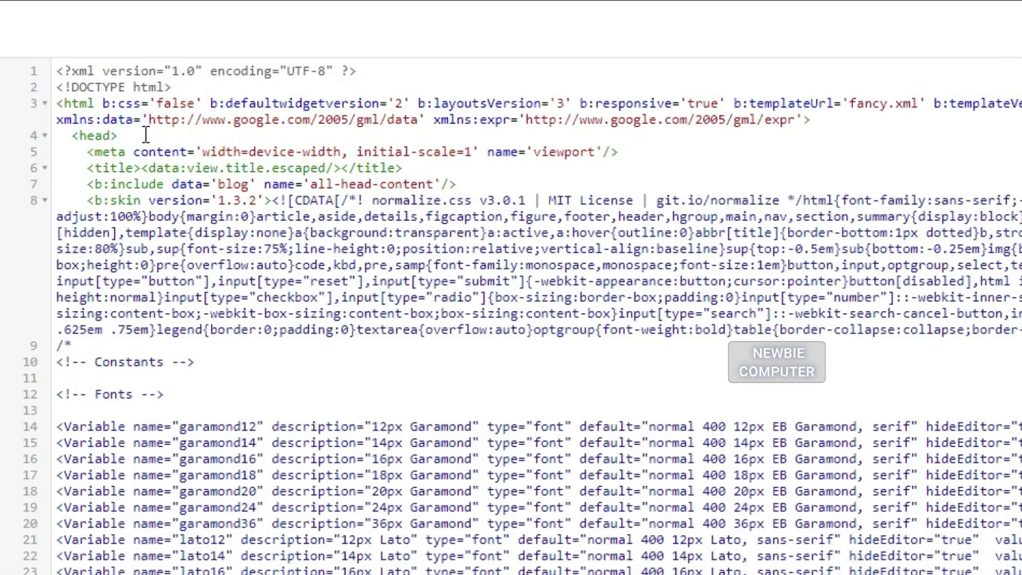
Step: Paste the jQuery 1.4.2 script tag on a new line below <head> and save the theme
left_click(73, 146)
key("Return")
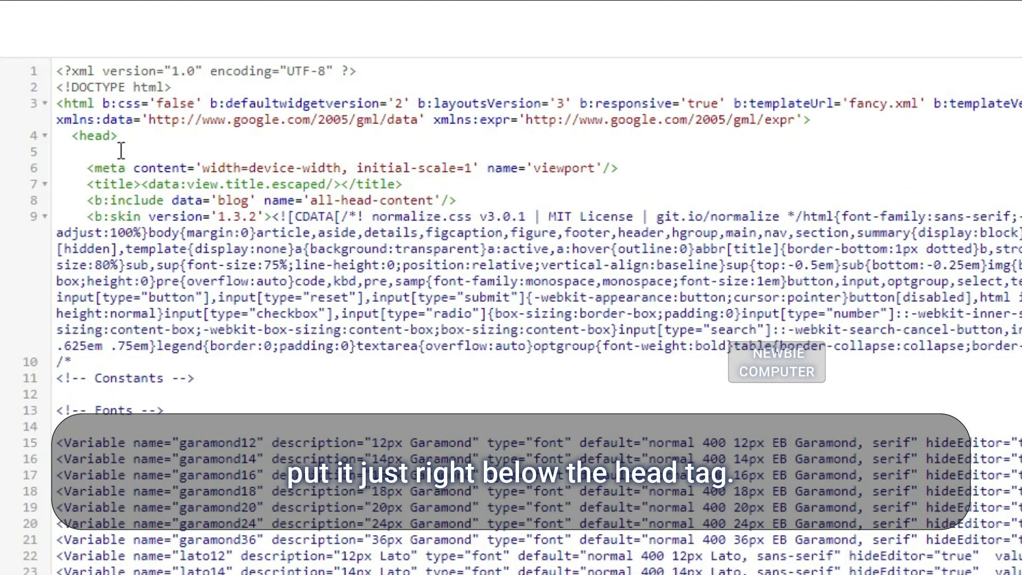
right_click(122, 150)
left_click(178, 319)
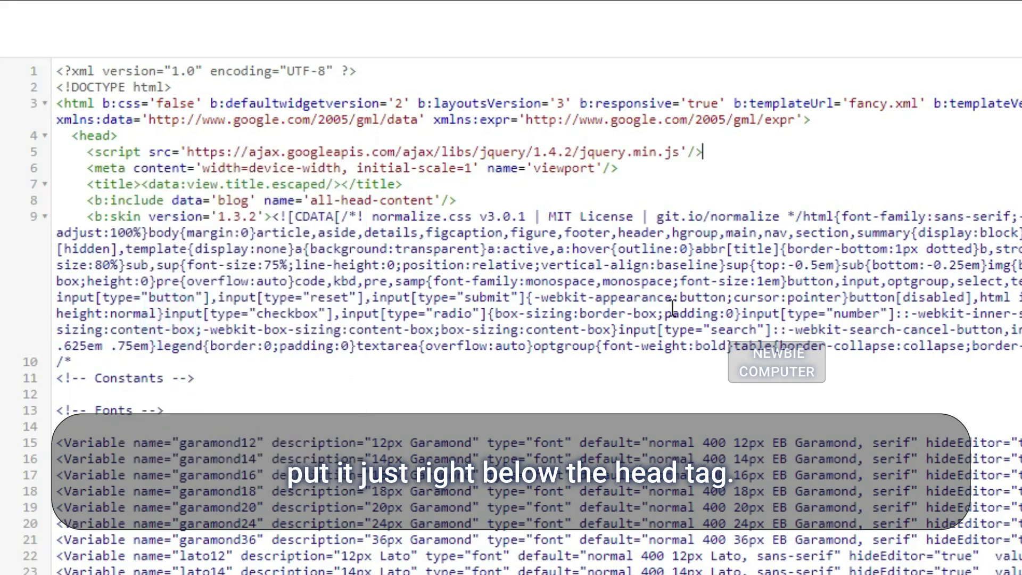
key("Return")
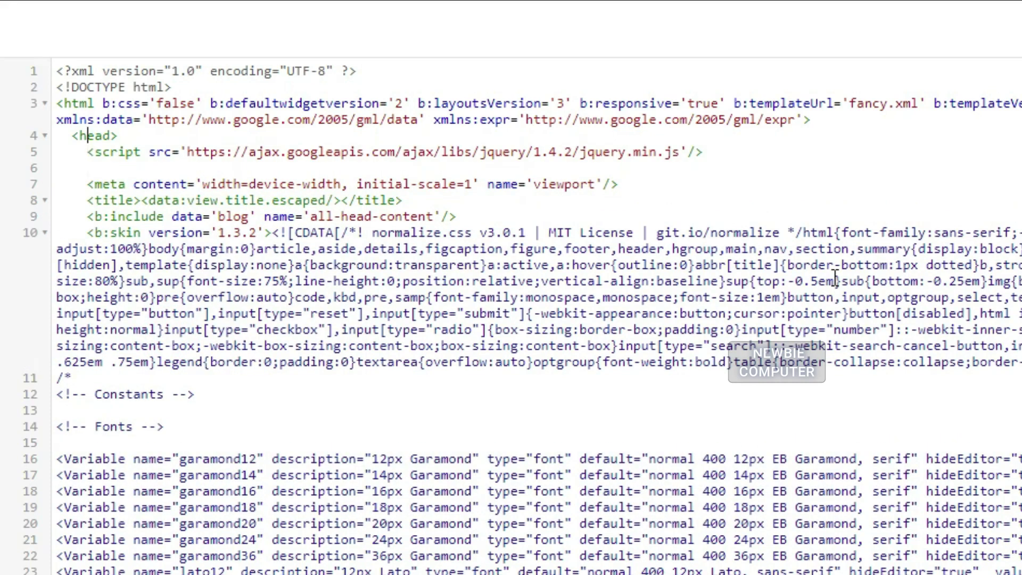
key("End")
key("Return")
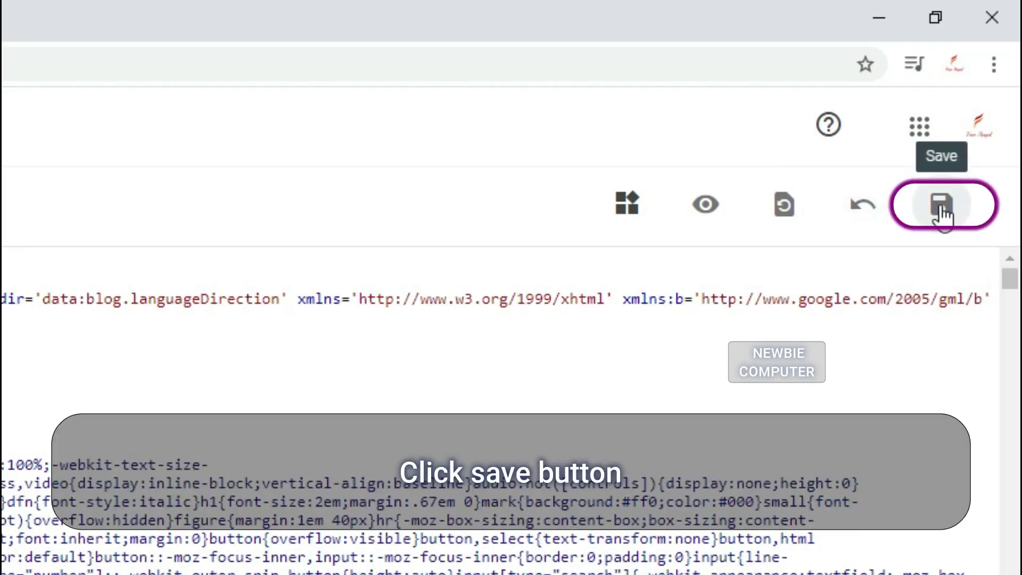
left_click(940, 213)
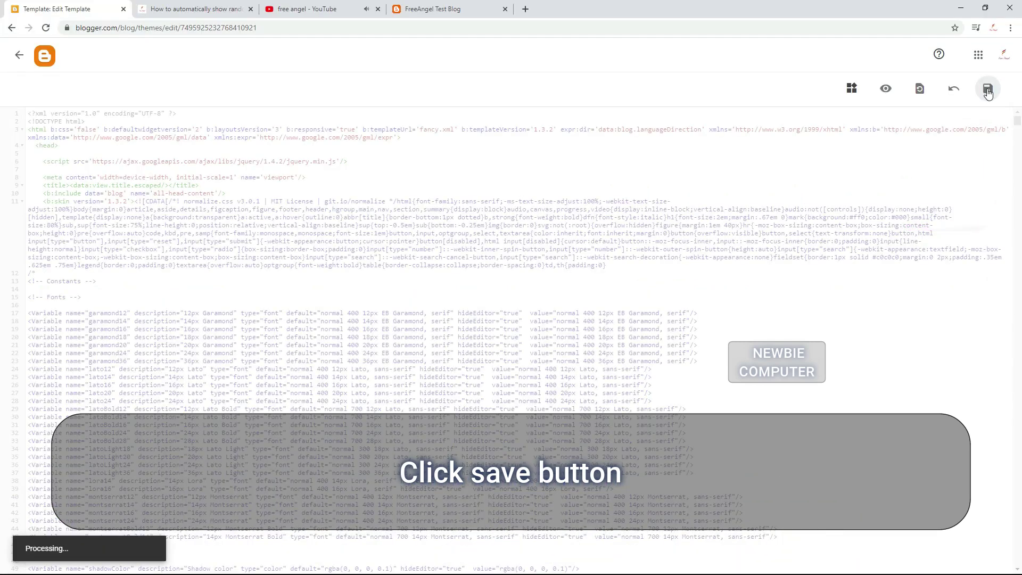
Step: Reload the FreeAngel Test Blog three times, watching the gadget show different channel videos
left_click(461, 10)
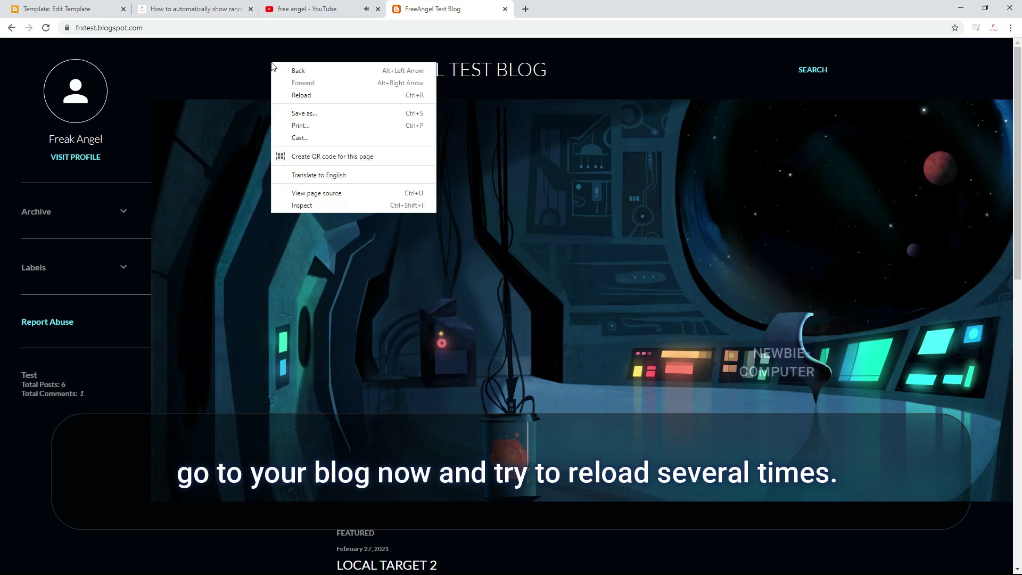
left_click(318, 94)
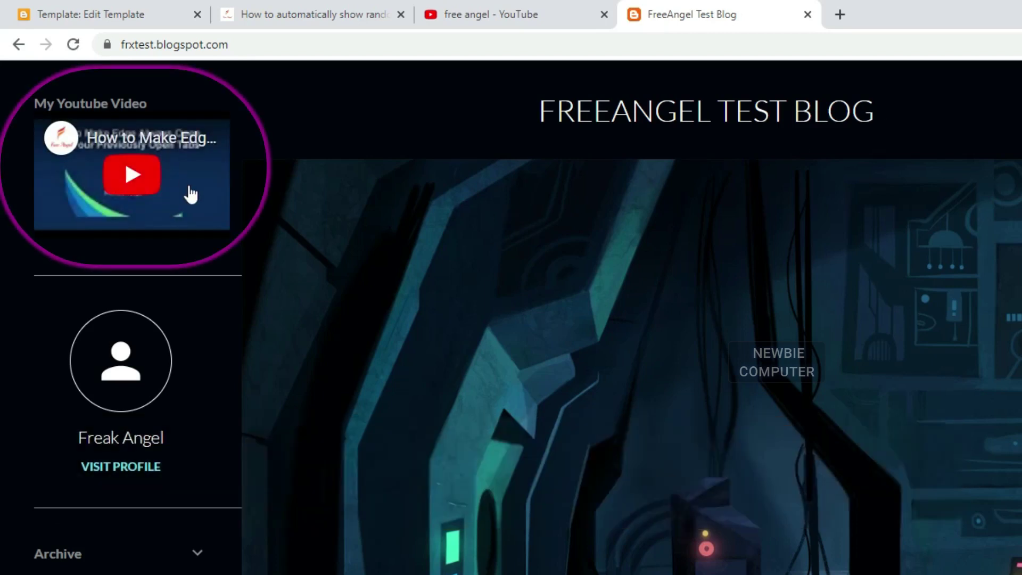
right_click(470, 122)
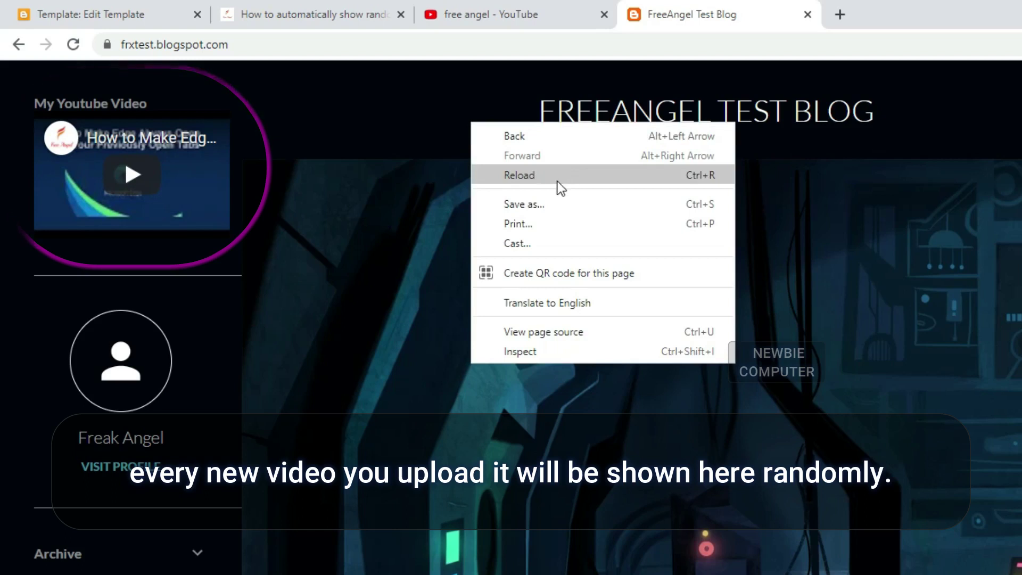
left_click(534, 176)
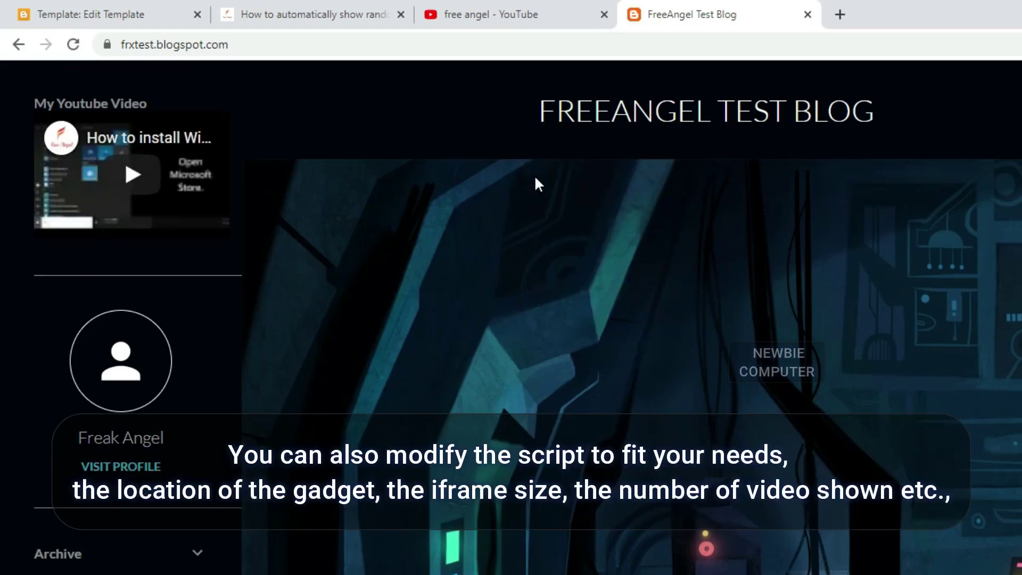
right_click(457, 114)
left_click(502, 164)
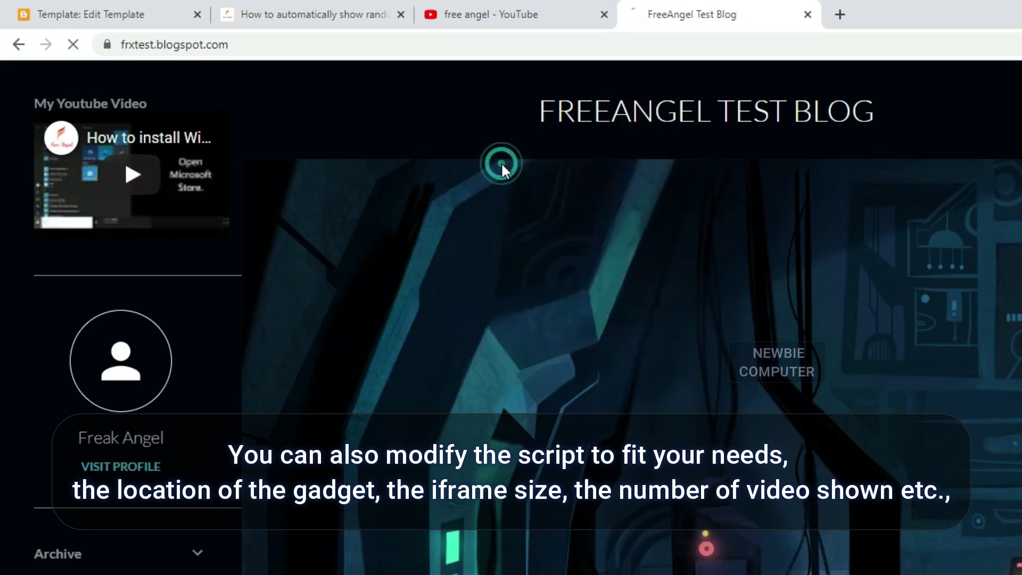